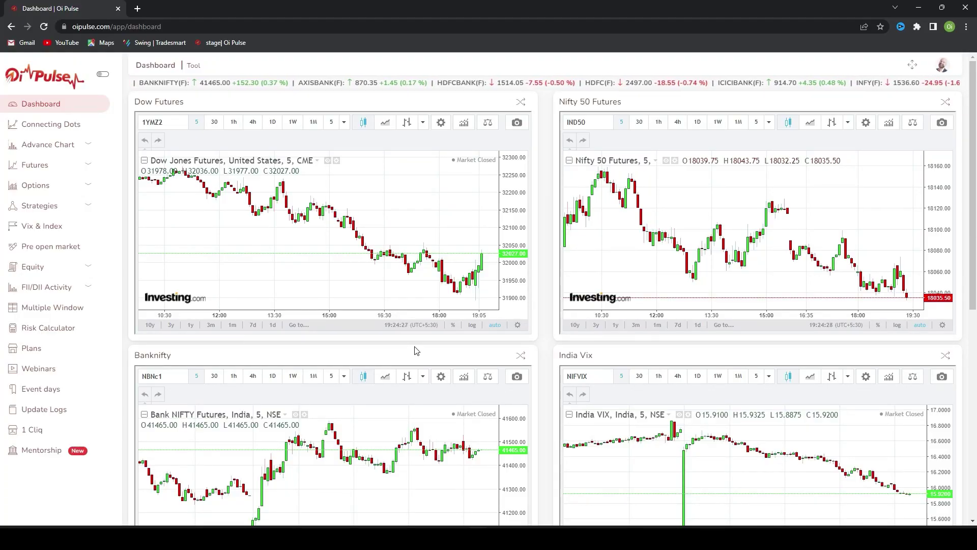
Step: Open the 1 Cliq broker listing from the Oi Pulse sidebar
left_click(39, 434)
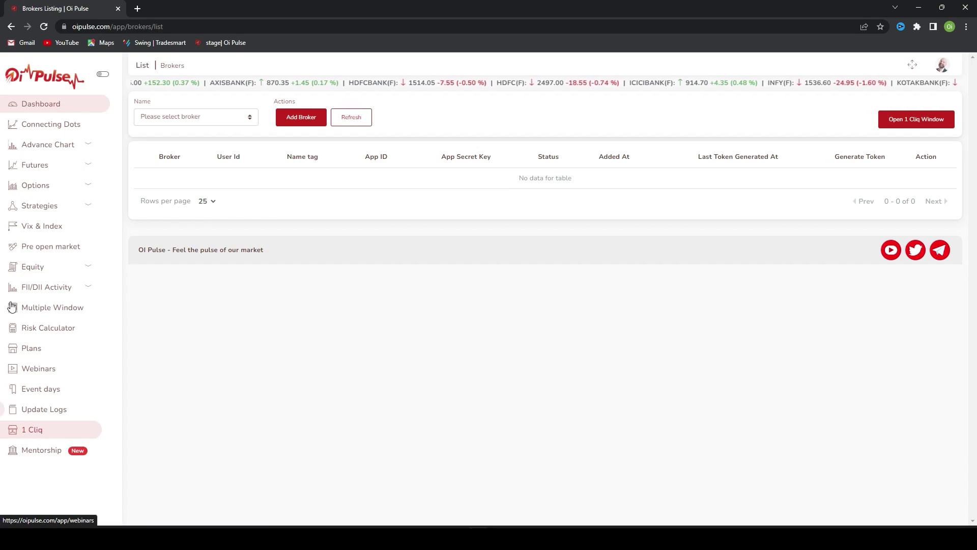
Step: Start a new broker entry and choose Zerodha, then go to the User Id field
left_click(281, 128)
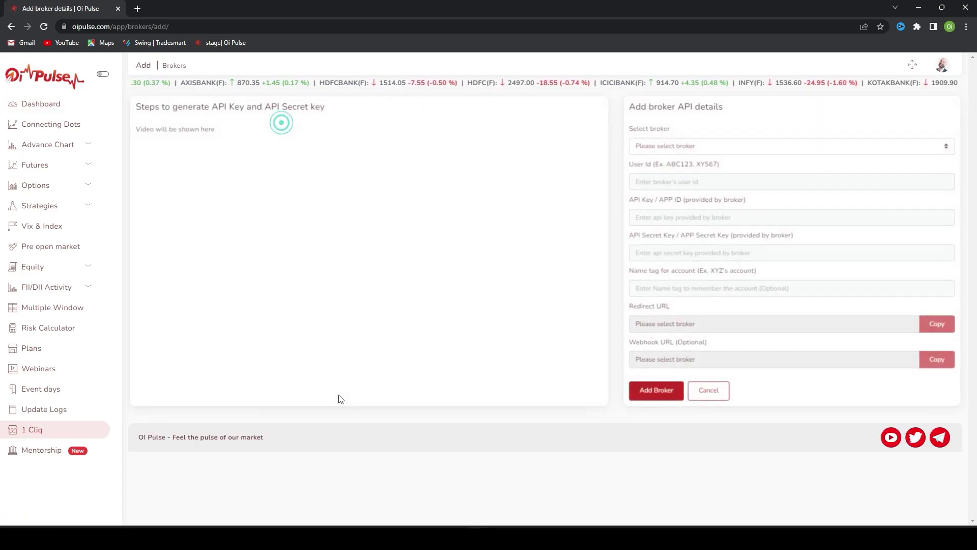
left_click(656, 146)
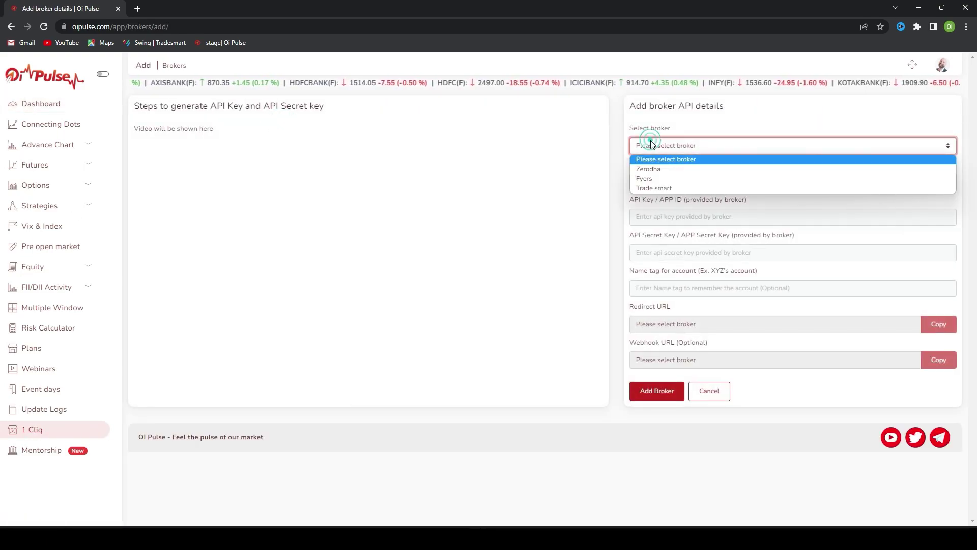
left_click(669, 170)
left_click(677, 184)
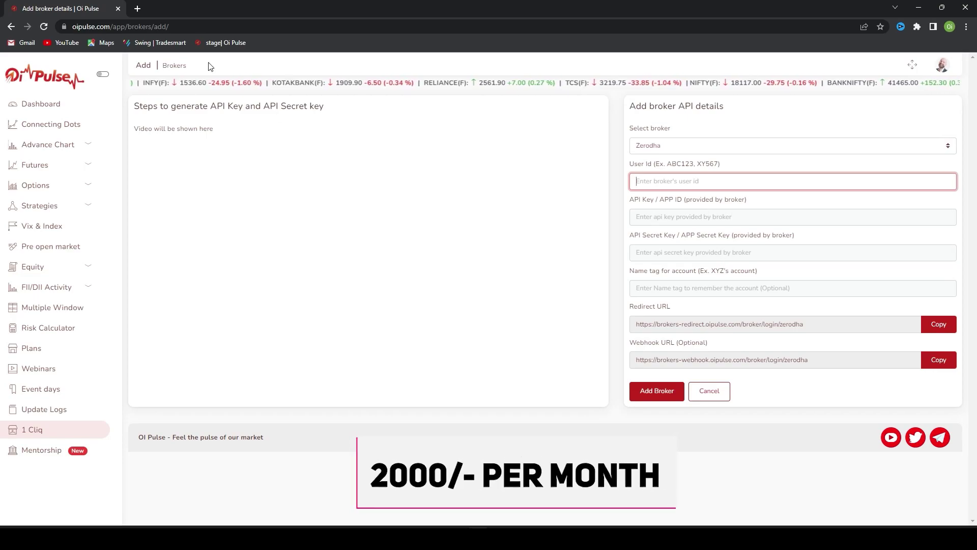
Step: Search Google for 'zerodha developer' in a new tab and open the Kite Connect developer login result
left_click(138, 9)
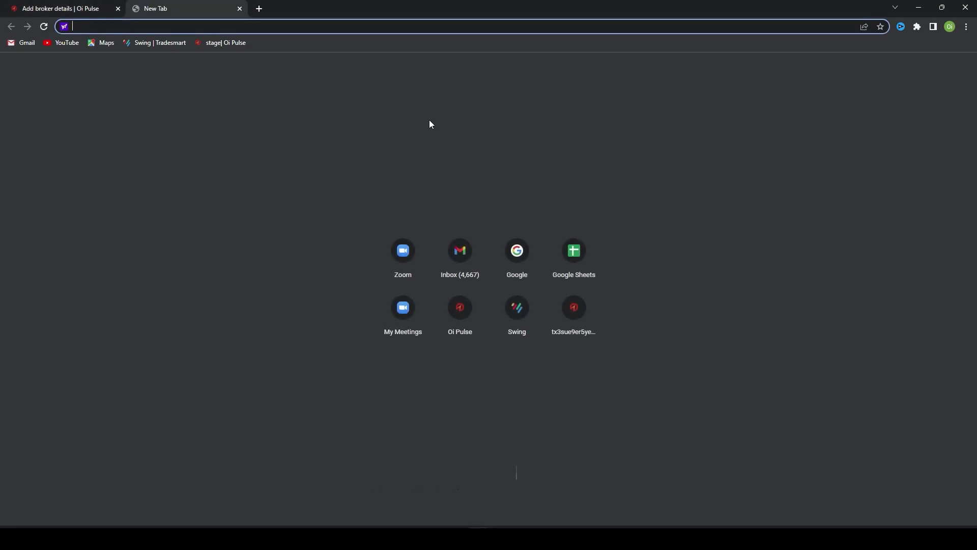
type("zer")
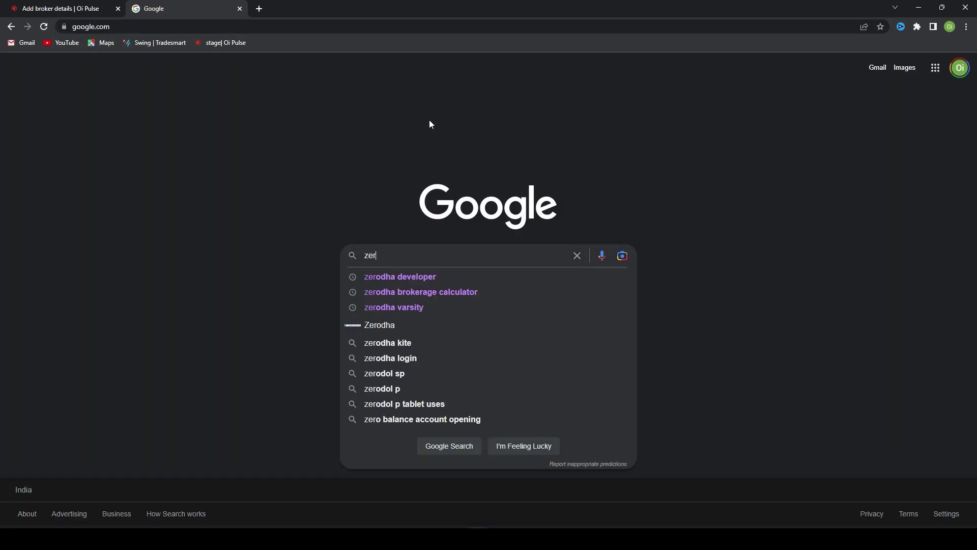
key("Down")
key("Return")
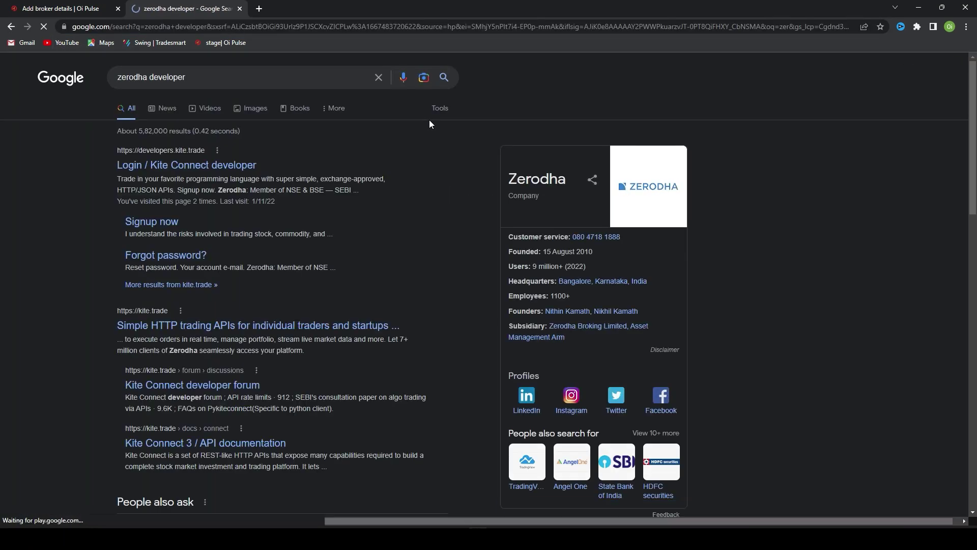
left_click(222, 165)
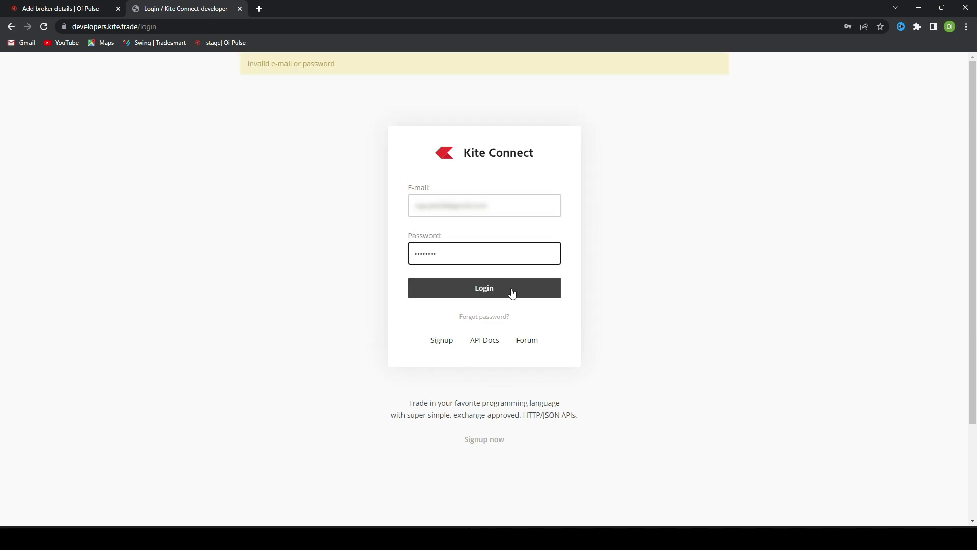
Step: Log in to Kite Connect and start a new app named OiPulse, entering the Zerodha client ID
left_click(511, 290)
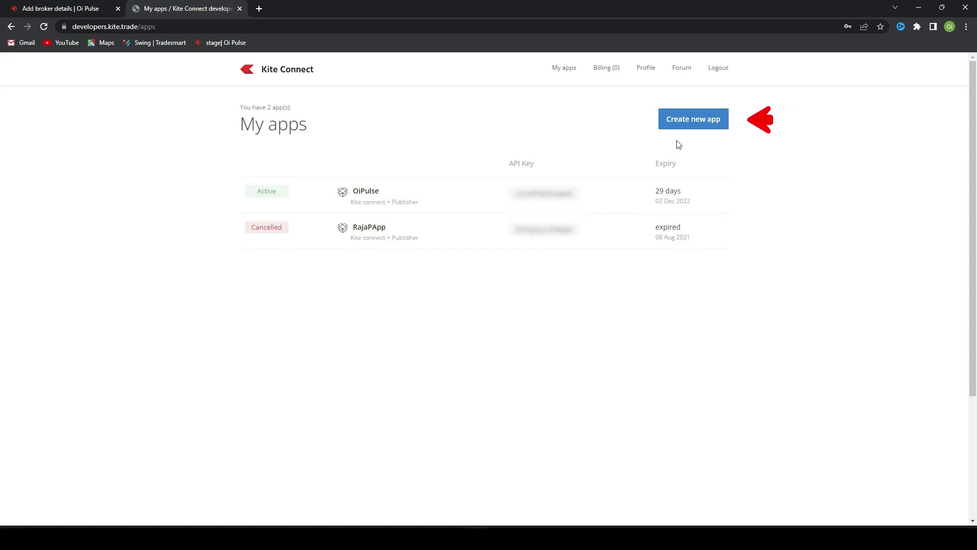
left_click(689, 125)
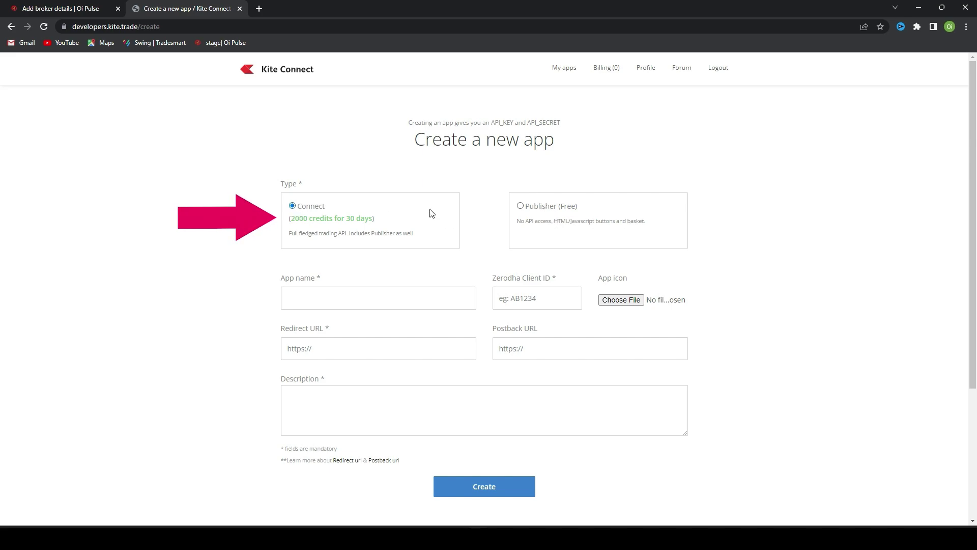
left_click(307, 297)
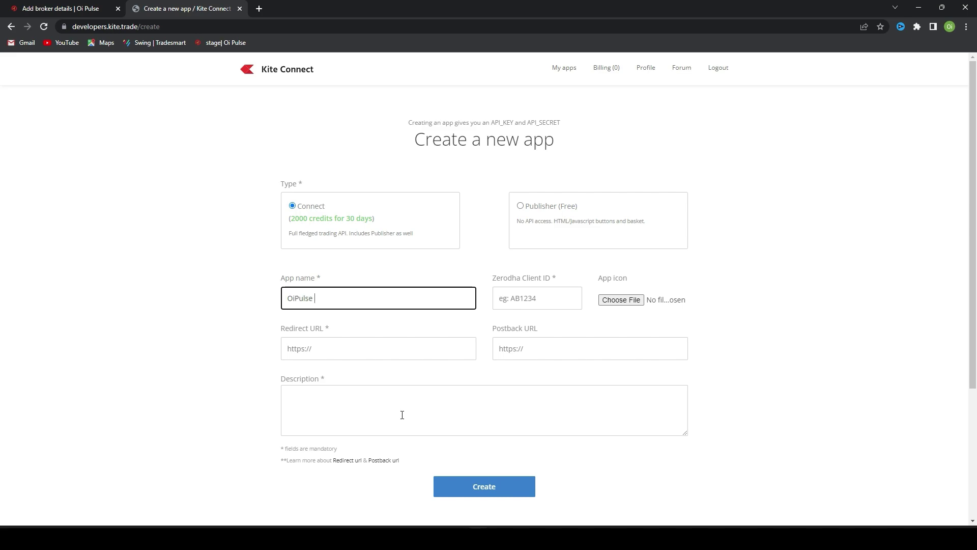
key("Tab")
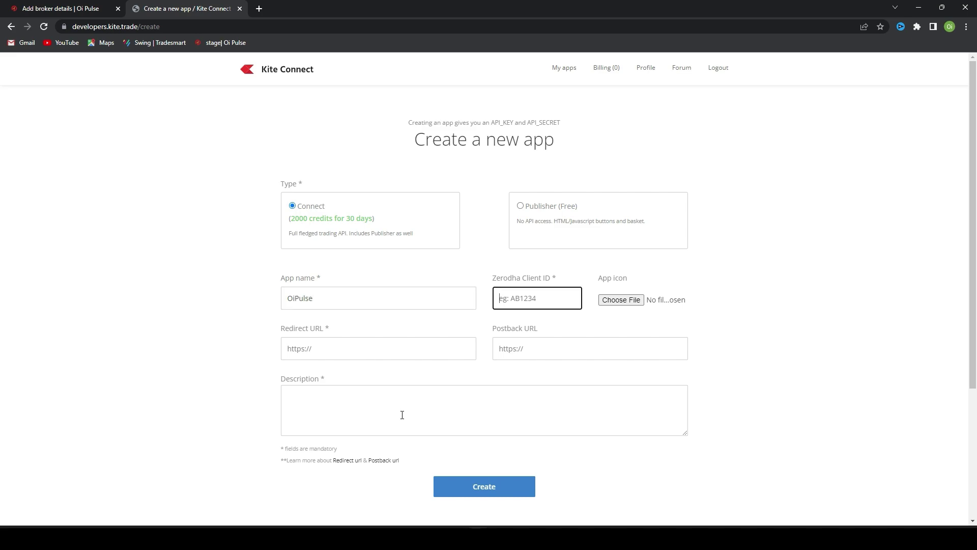
type("RA")
Step: Copy Oi Pulse's Zerodha redirect URL and paste it into the app's Redirect URL field
left_click(340, 347)
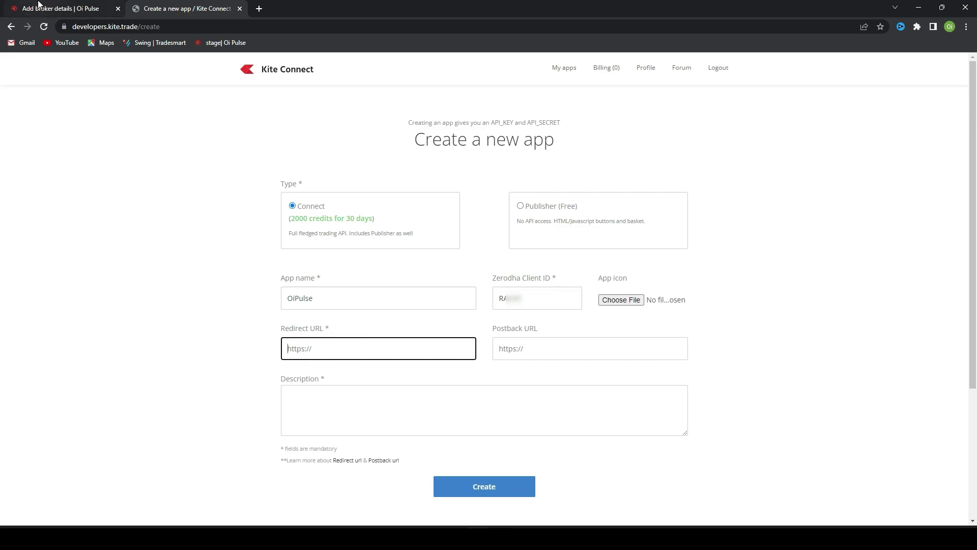
left_click(56, 8)
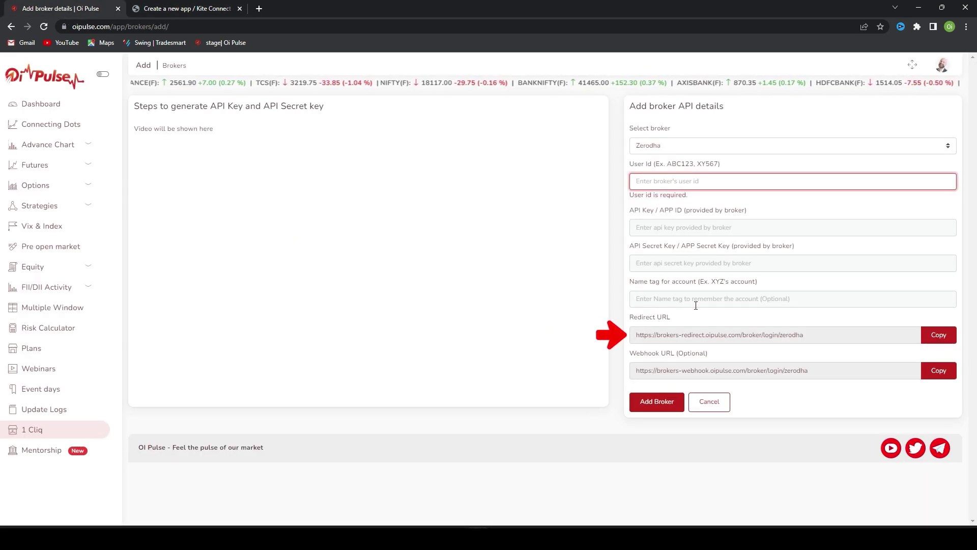
left_click(941, 335)
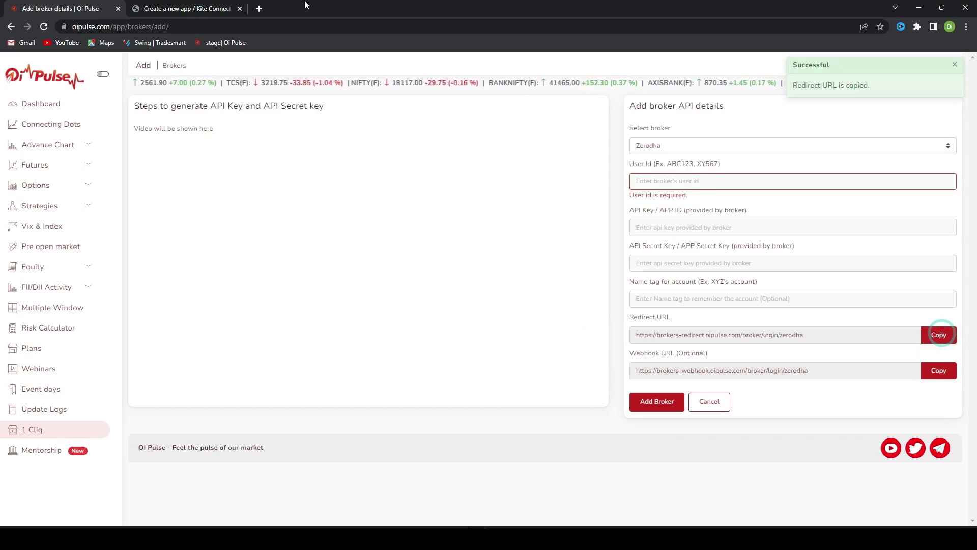
left_click(217, 7)
key("ctrl+v")
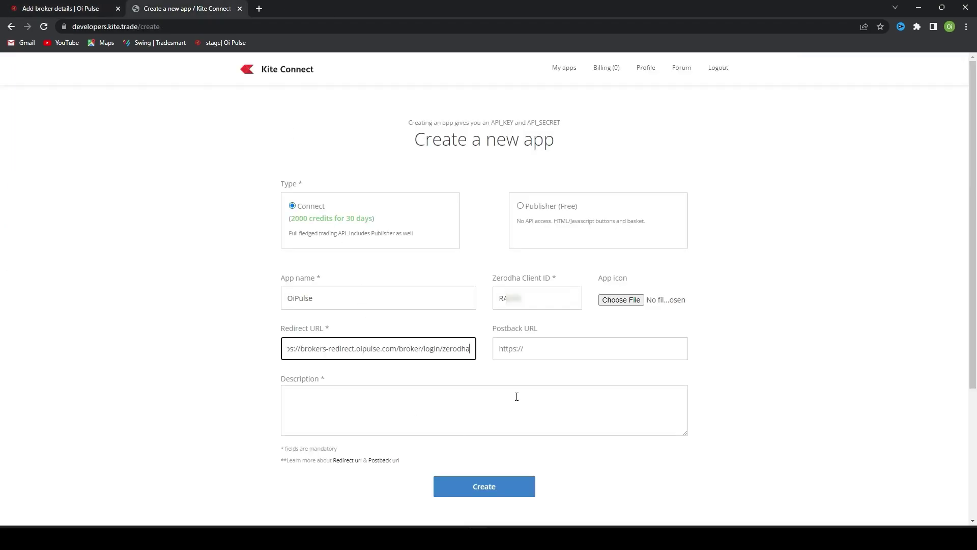
Step: Write a description for the OiPulse Kite Connect app
left_click(546, 343)
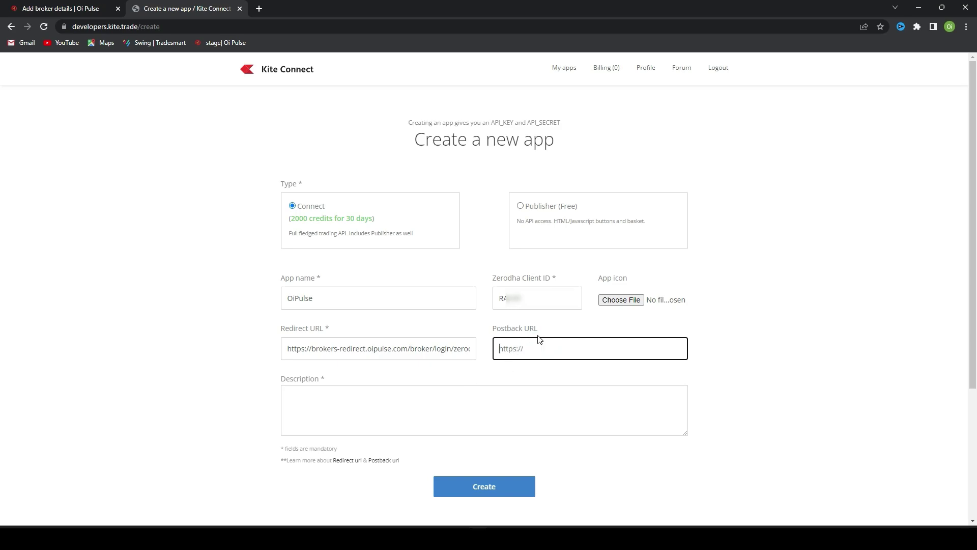
left_click(321, 405)
type("Oipulse API")
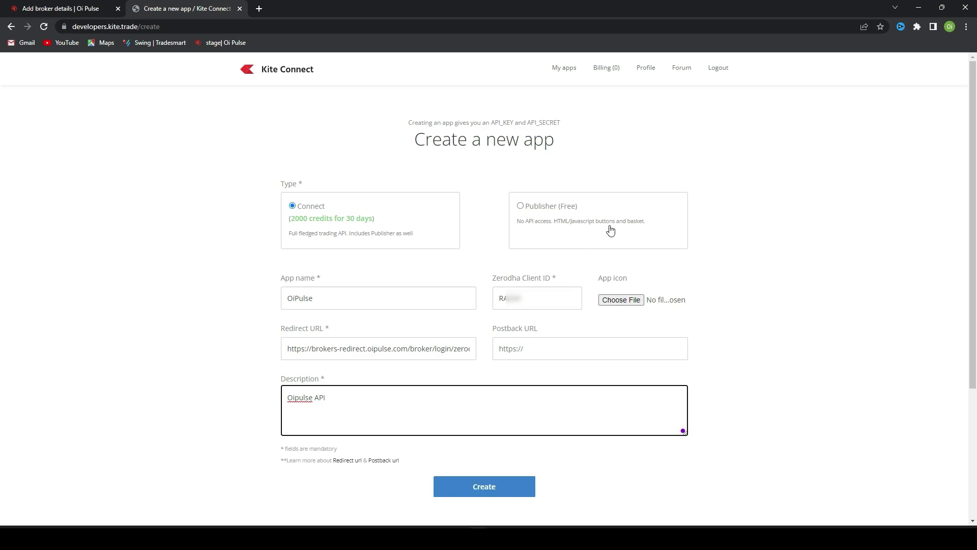
scroll(619, 467, "down", 3)
scroll(628, 458, "up", 3)
Step: Open the OiPulse app from My apps, reveal its API secret and copy the API key
left_click(571, 72)
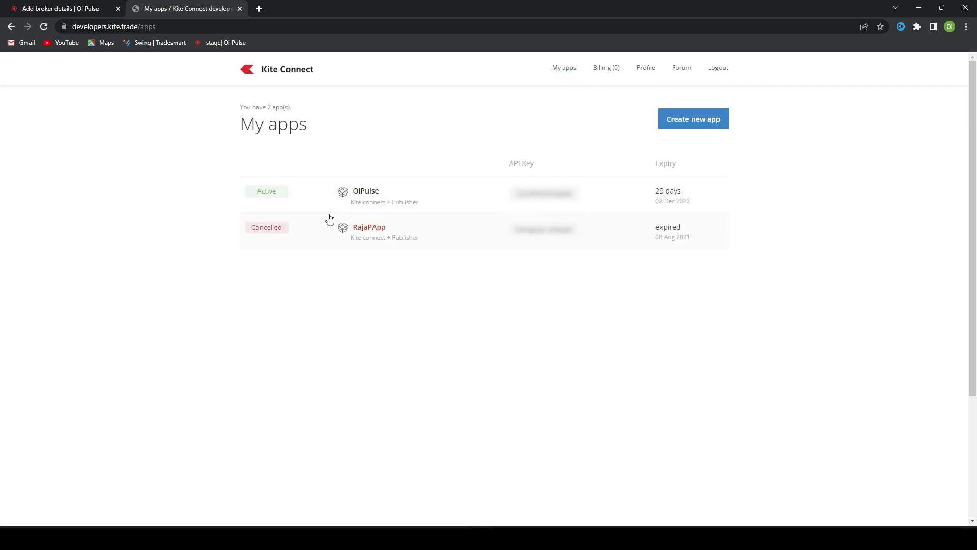
left_click(270, 193)
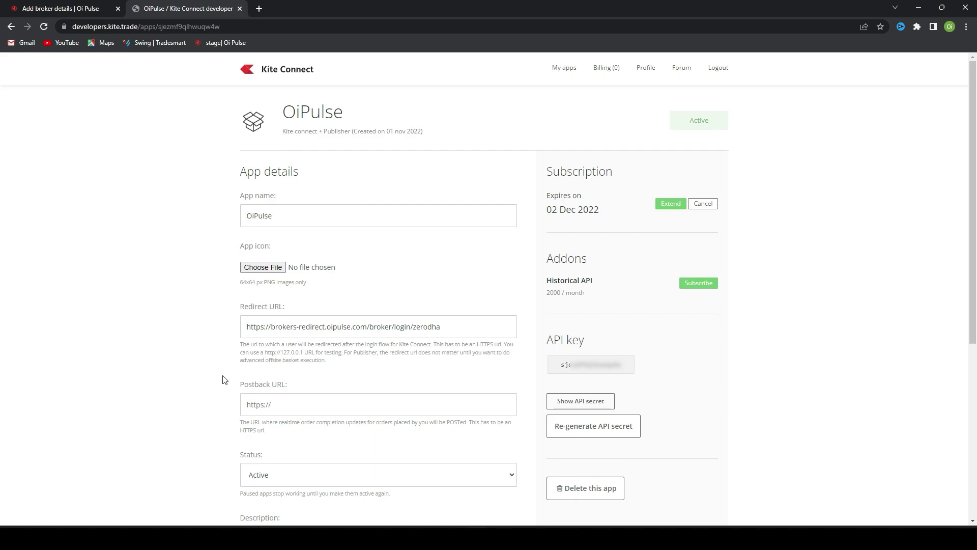
left_click(580, 400)
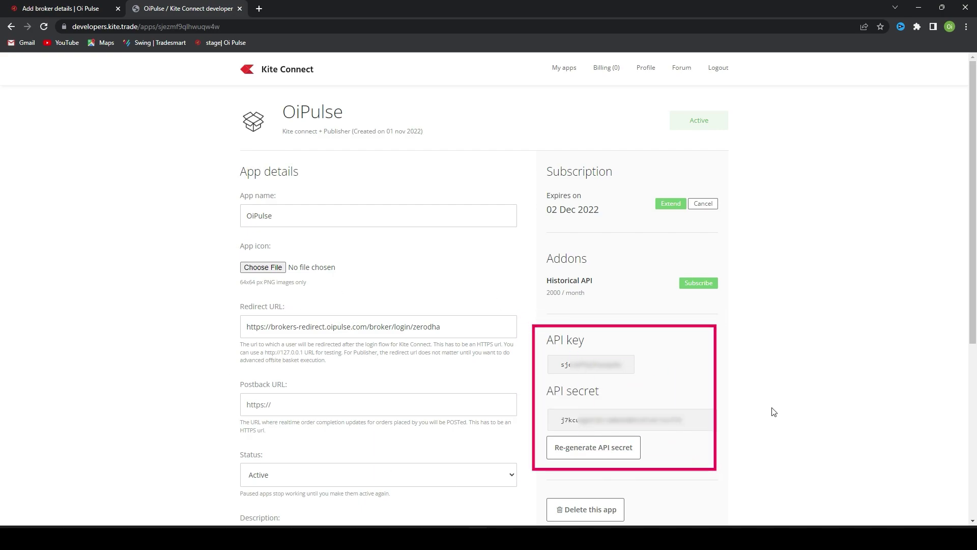
double_click(614, 362)
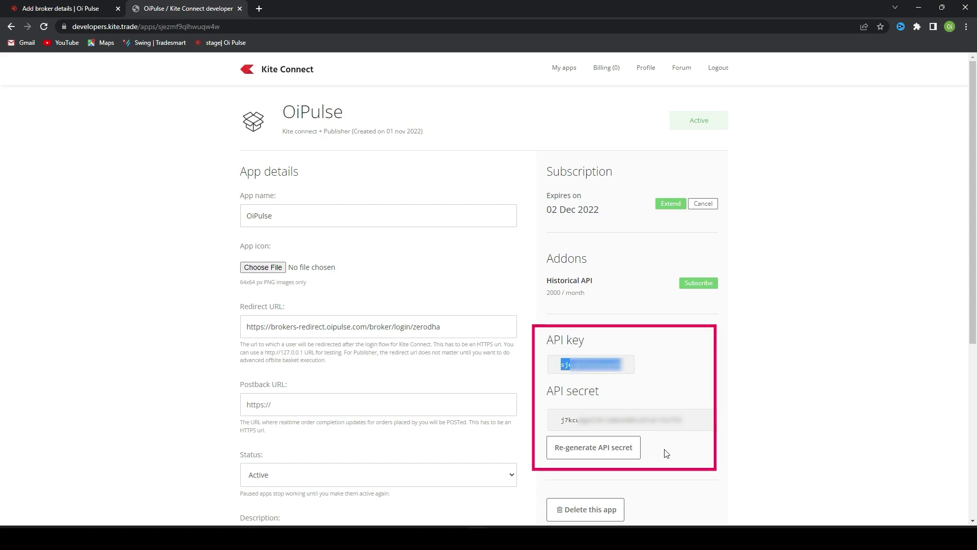
left_click(85, 5)
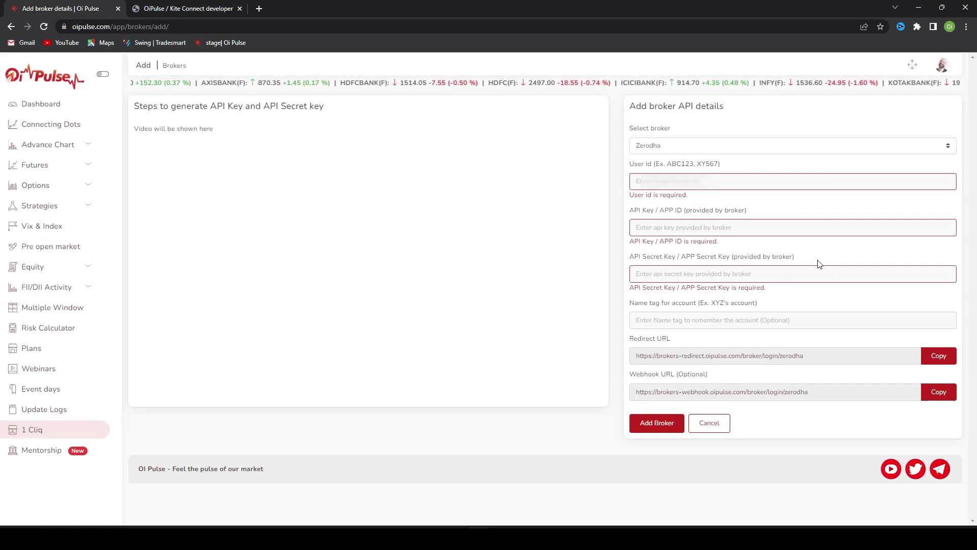
Step: Enter the Zerodha user id and paste the API key into the Oi Pulse form
left_click(683, 182)
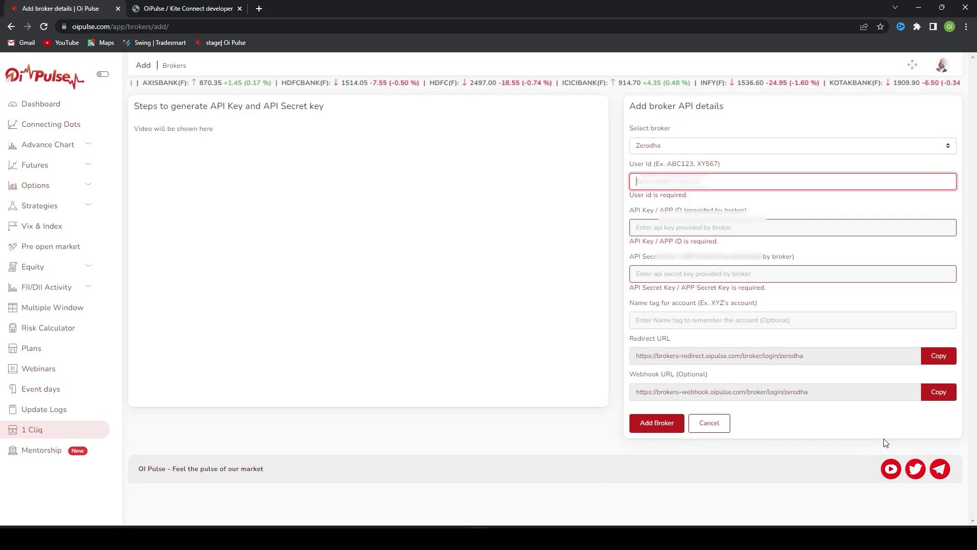
type("P")
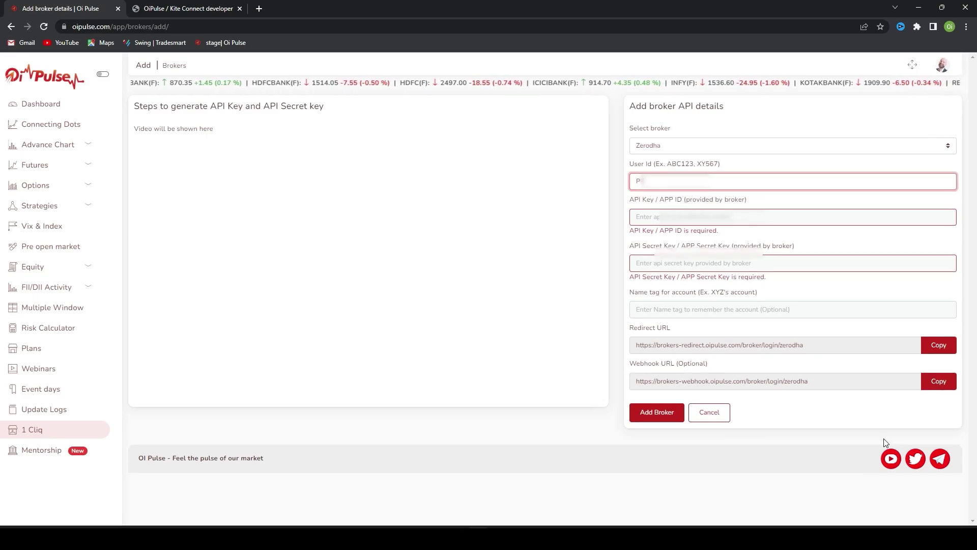
key("Tab")
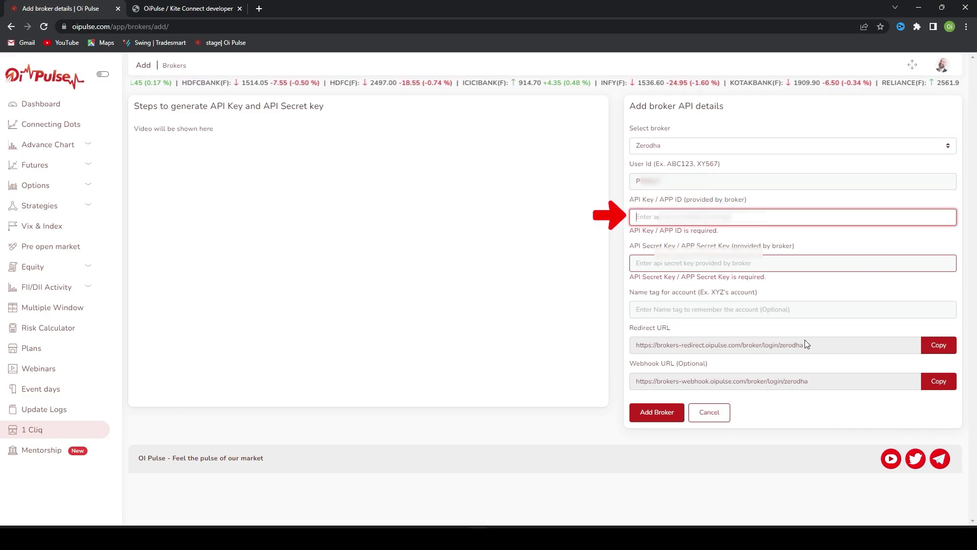
key("ctrl+v")
Step: Copy the API secret from Kite Connect and paste it into the API Secret field
left_click(710, 252)
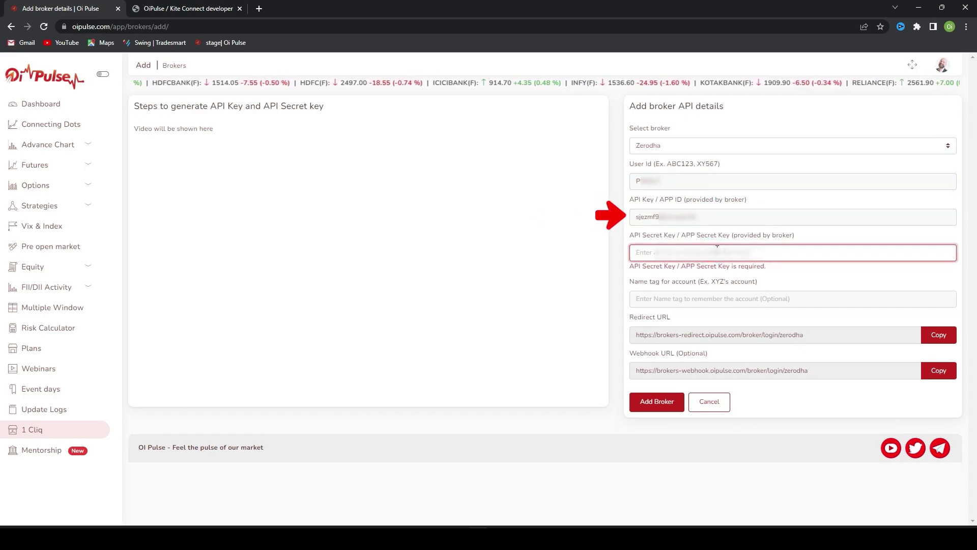
left_click(178, 8)
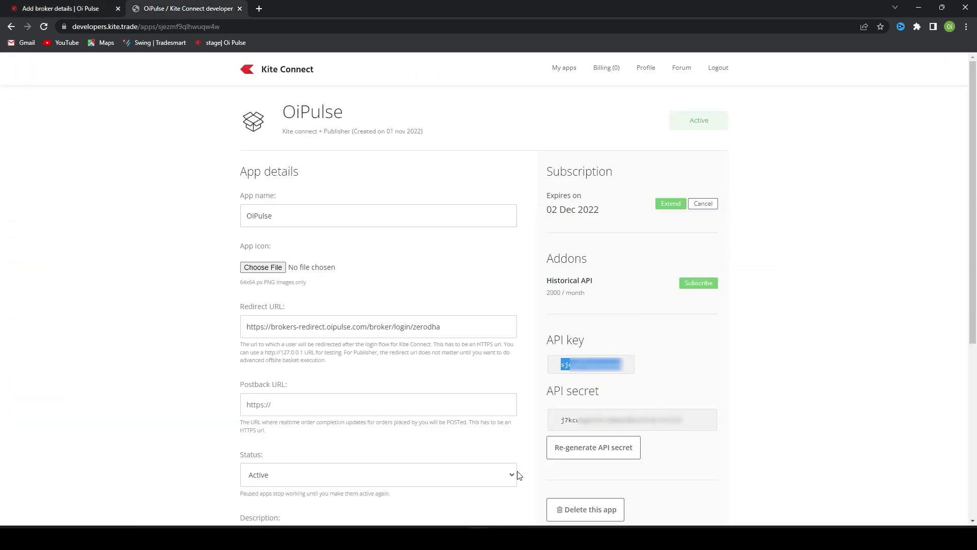
double_click(659, 419)
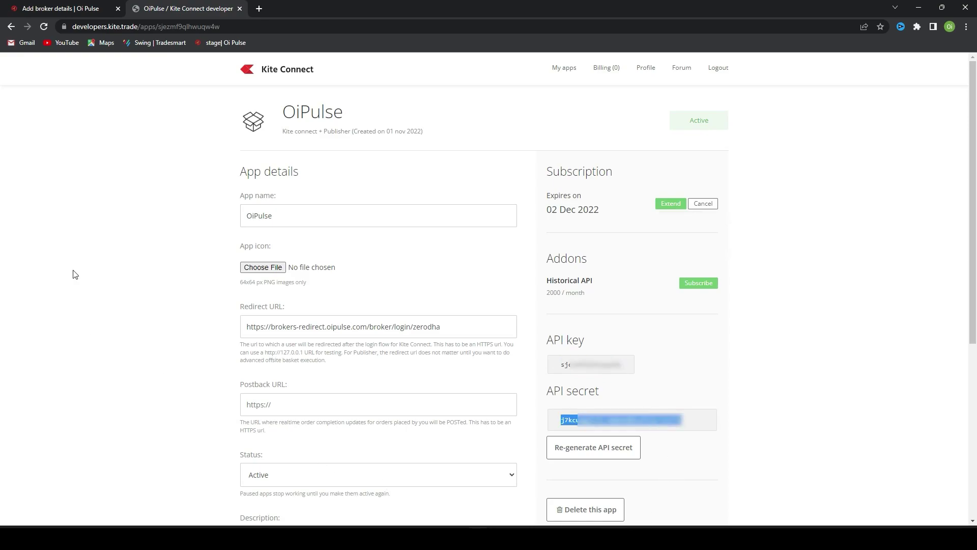
left_click(27, 7)
key("ctrl+v")
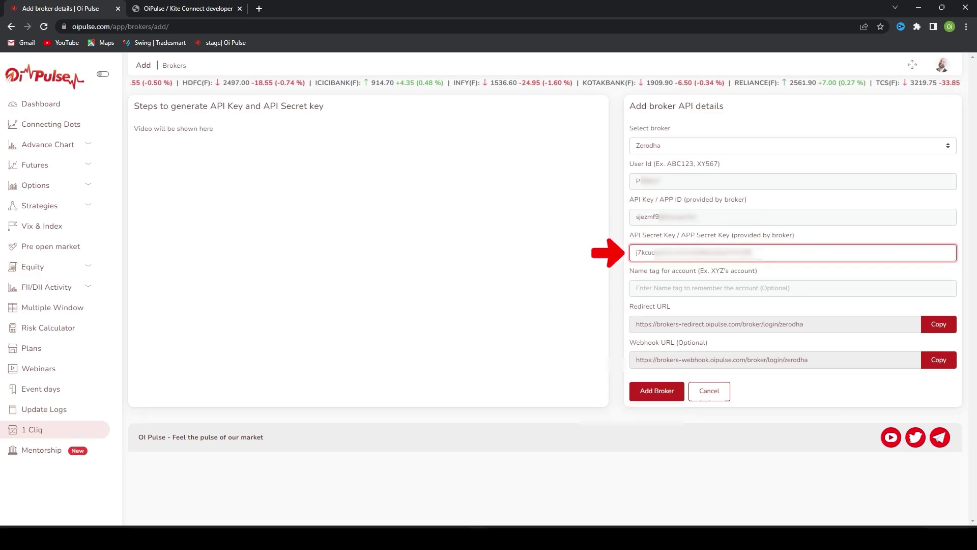
Step: Give the account the name tag Zerodha and add the broker
left_click(757, 288)
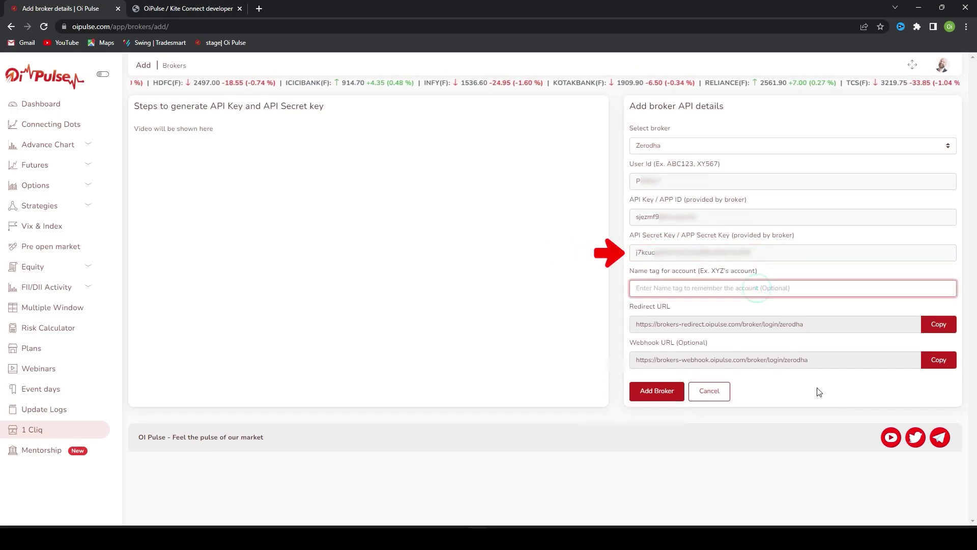
type("Zerodha")
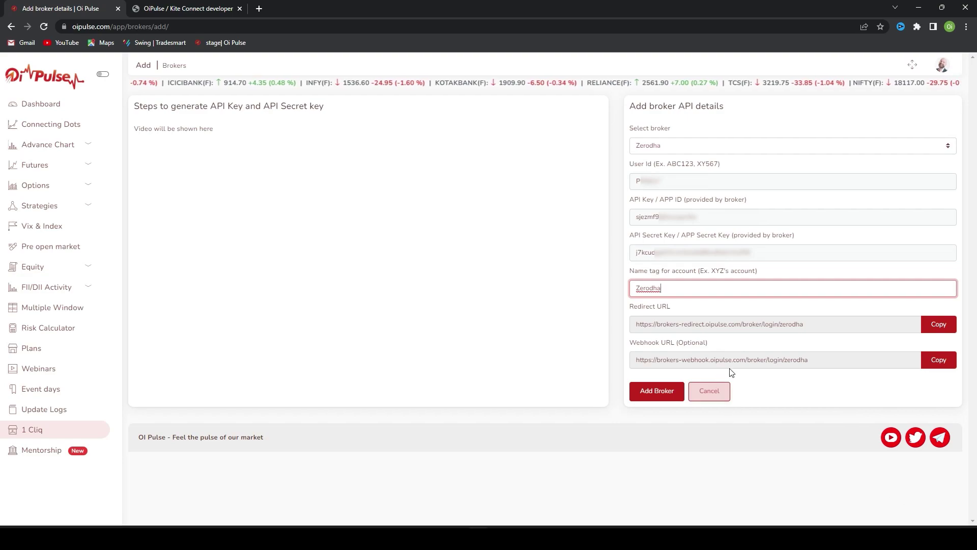
left_click(789, 404)
left_click(658, 391)
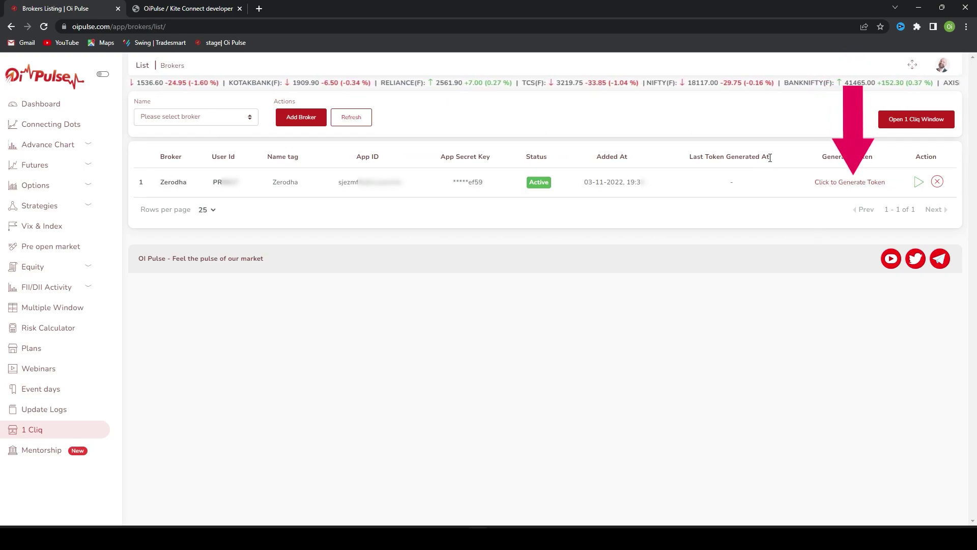
Step: Start token generation for the Zerodha broker, opening the Login to OiPulse Kite page
left_click_drag(769, 157, 744, 187)
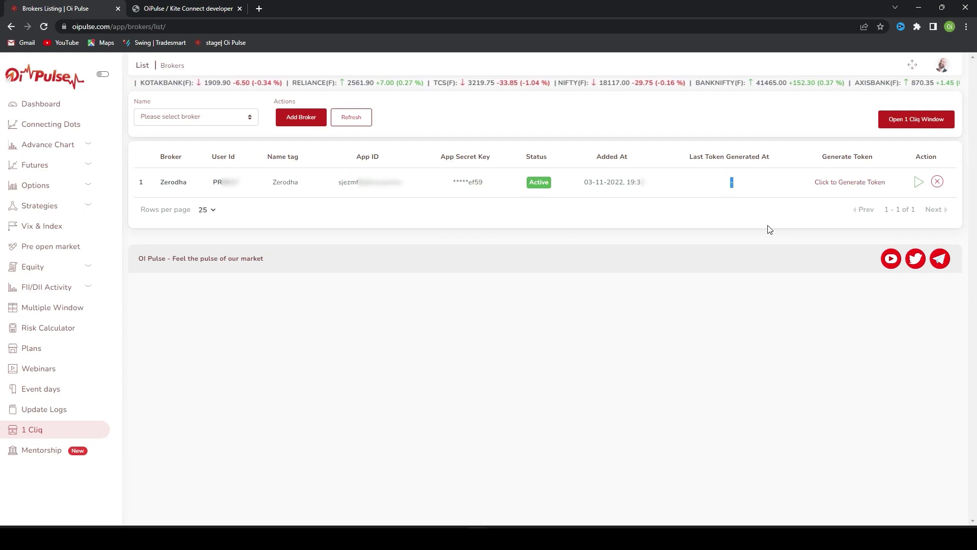
left_click(831, 209)
left_click(841, 181)
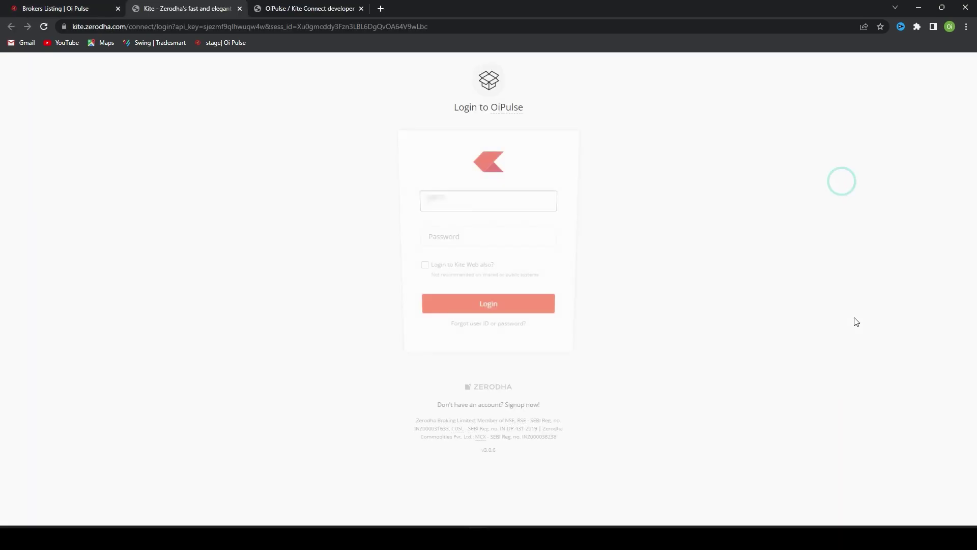
Step: Log in to Kite with the mobile app code to generate the Zerodha token
left_click(488, 304)
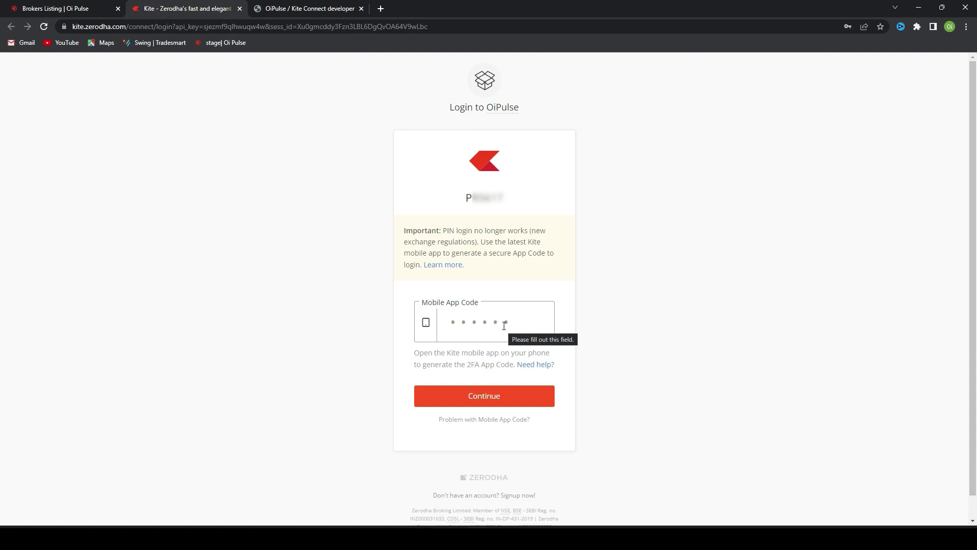
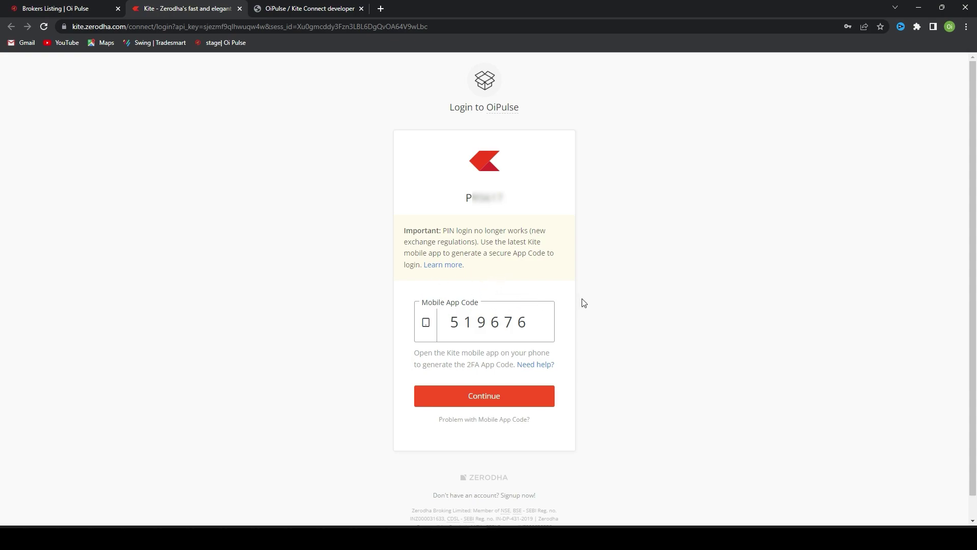
left_click(503, 396)
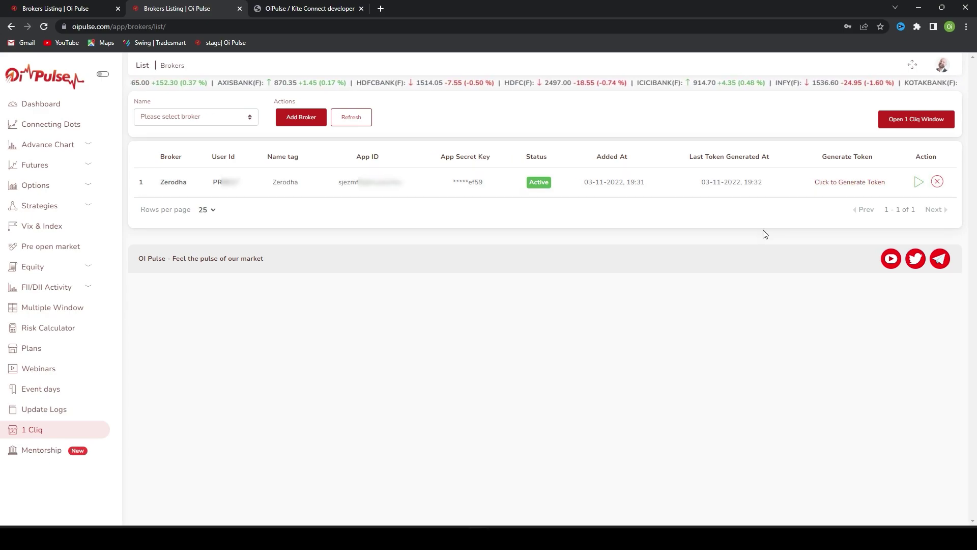
Step: Select the Zerodha broker for trading and open the One click trade window
left_click_drag(762, 182, 713, 190)
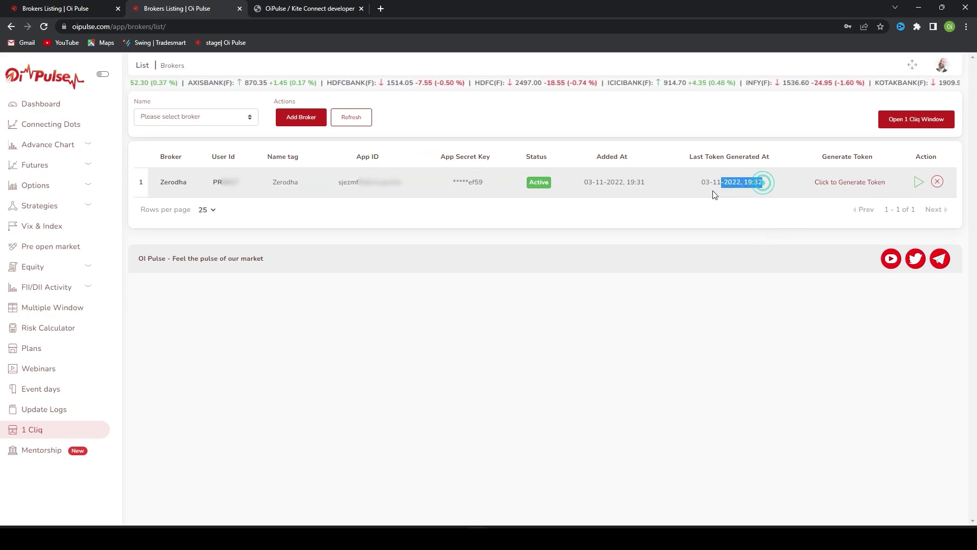
left_click(713, 277)
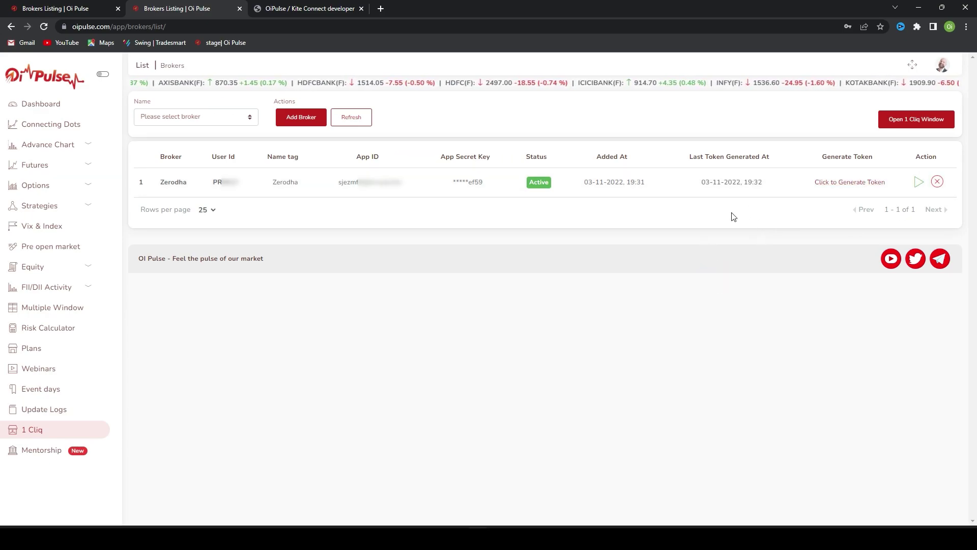
left_click(921, 187)
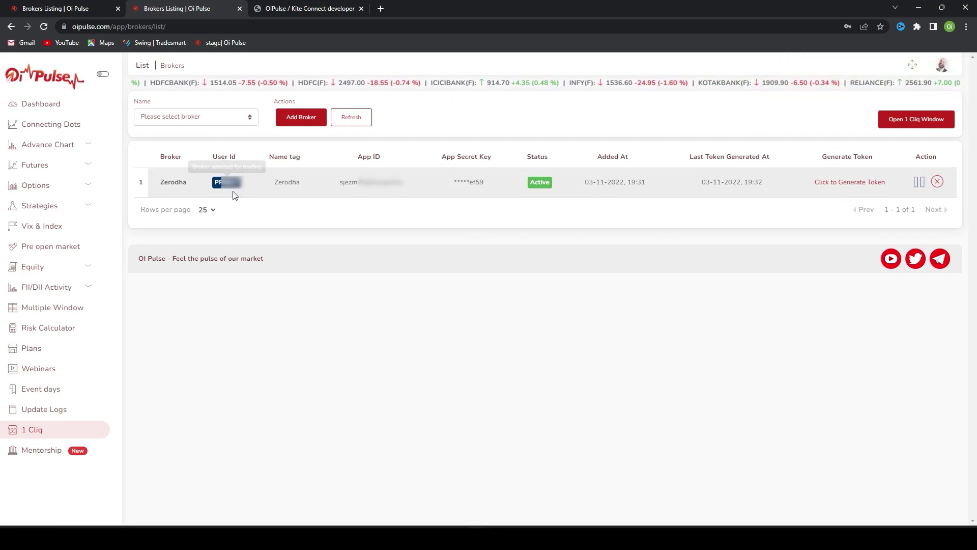
left_click(896, 122)
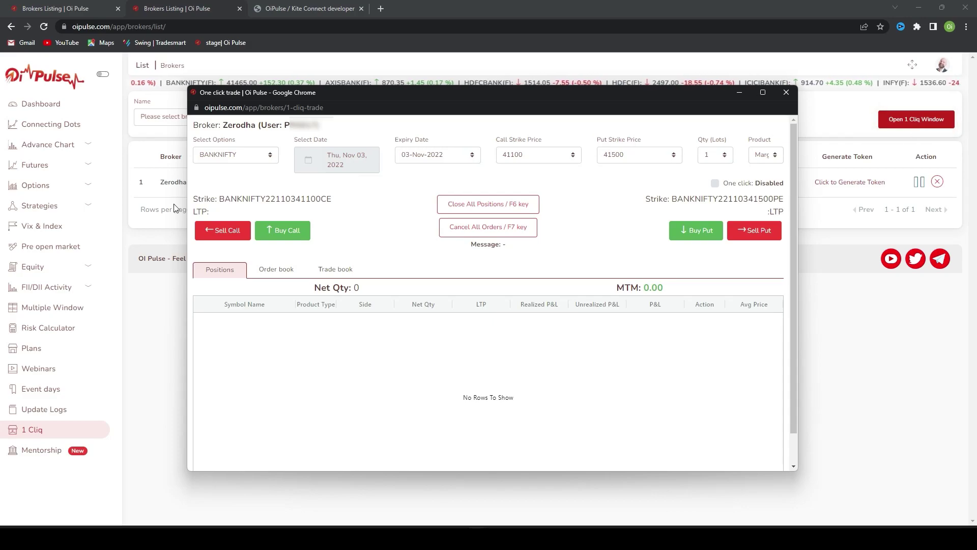
Step: Try a Buy Call order, which is blocked as a market order
left_click_drag(222, 124, 322, 127)
left_click(399, 242)
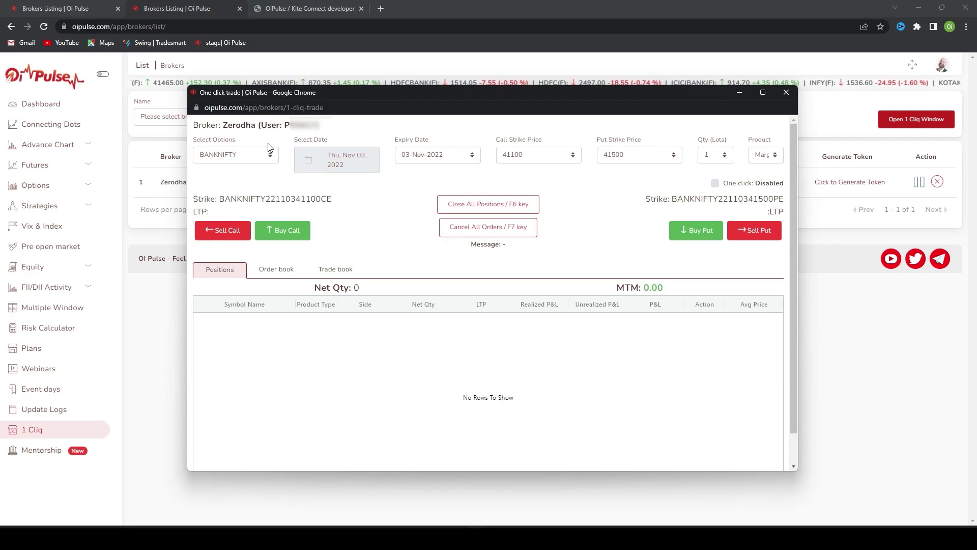
left_click(277, 230)
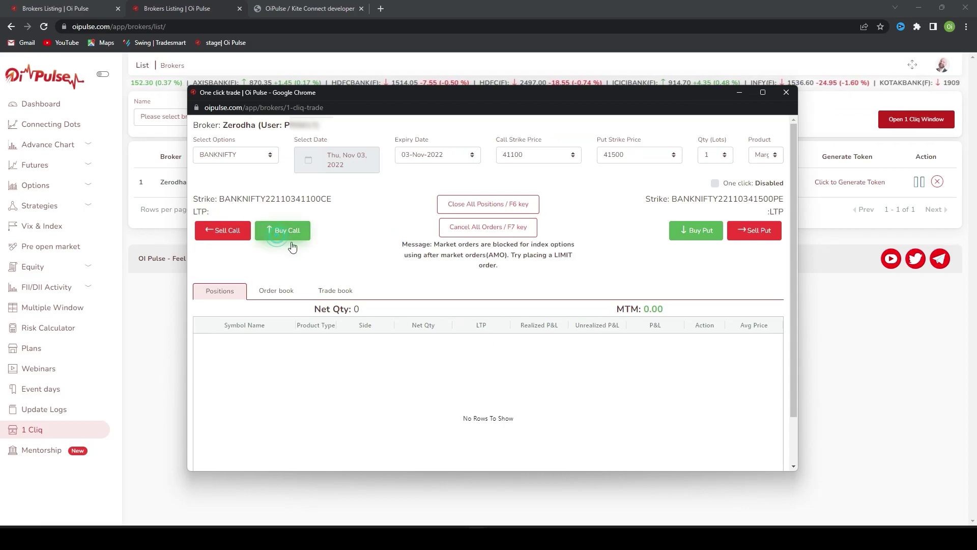
left_click_drag(507, 265, 401, 251)
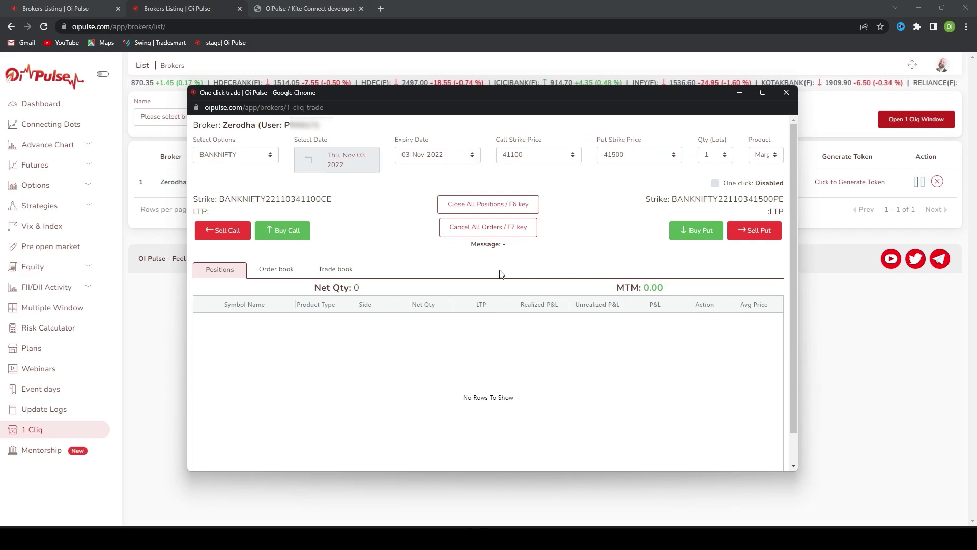
Step: Switch Product to Intra, retry Buy Call, and check the Order book and Trade book
left_click(766, 154)
left_click(763, 176)
left_click(286, 236)
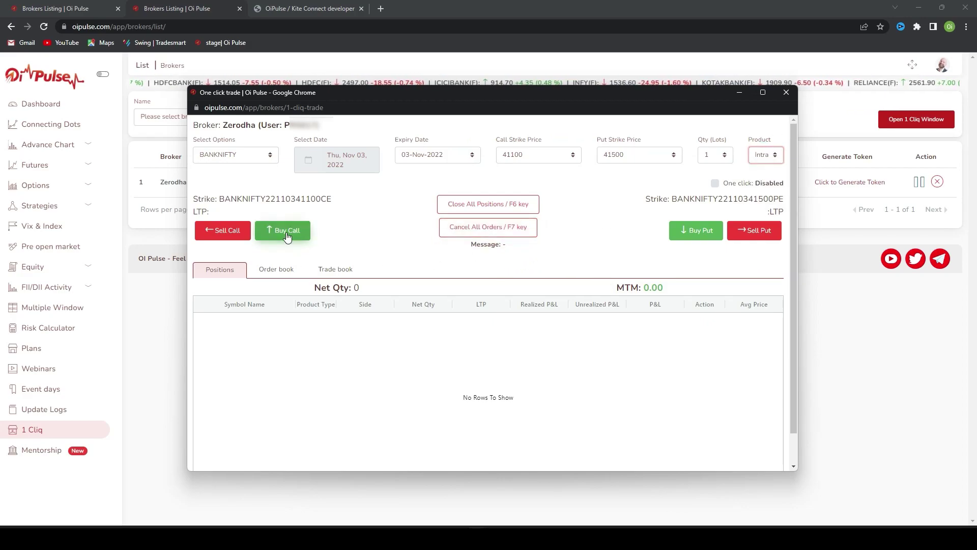
left_click(282, 274)
left_click(340, 277)
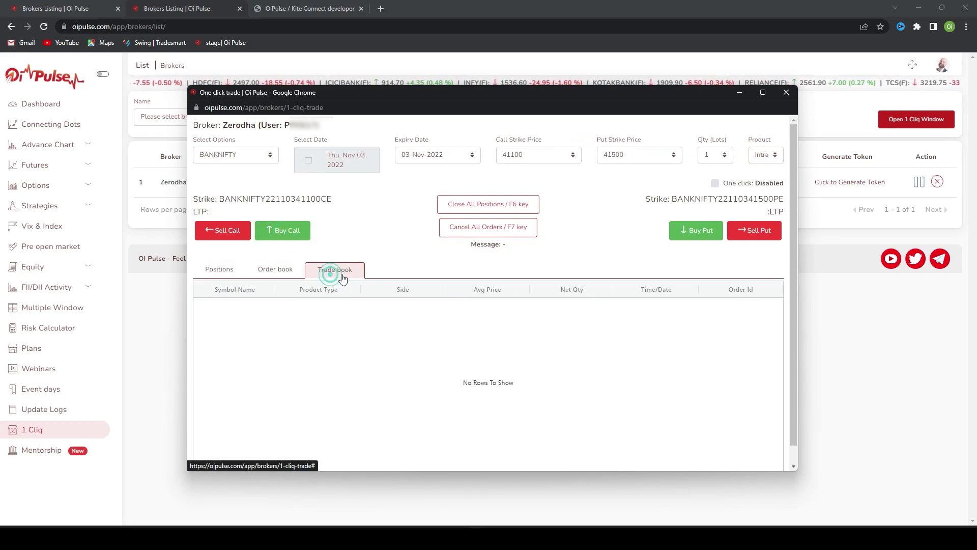